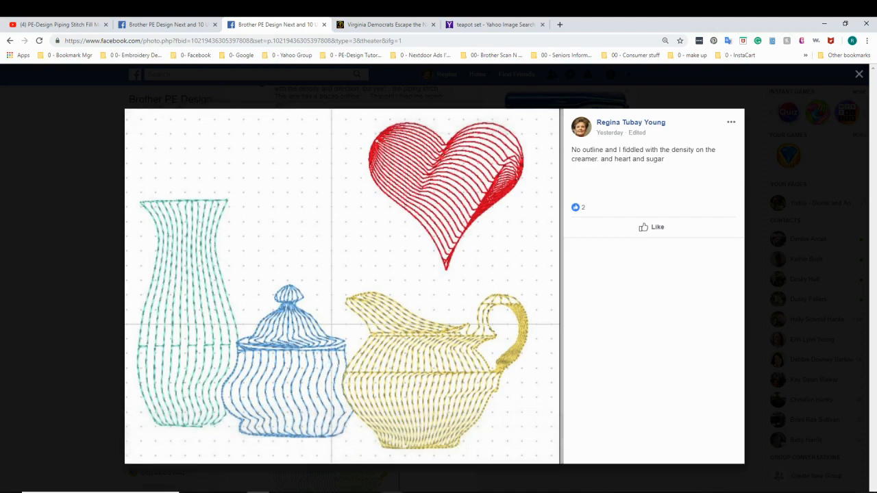
Step: Switch to the Layout & Editing window containing the heart design and give the vase's running-stitch outline a crimson thread colour
{"action": "mouse_move", "coordinate": [391, 491]}
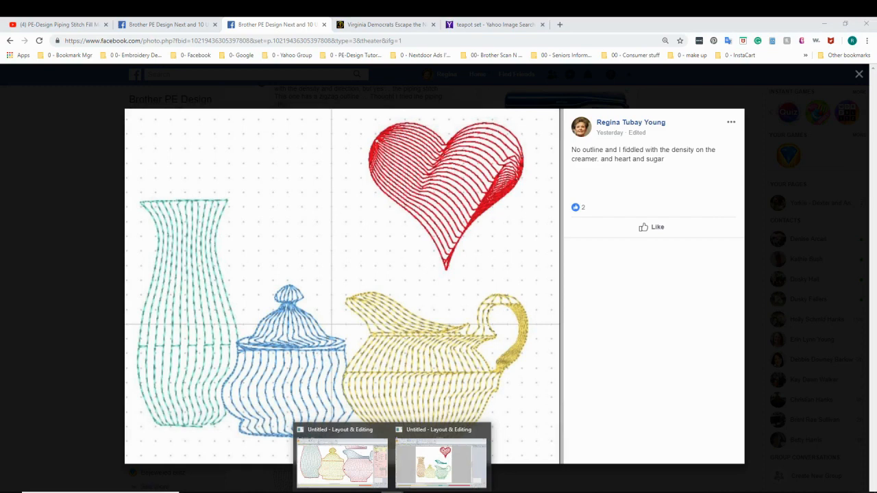
{"action": "left_click", "coordinate": [441, 466]}
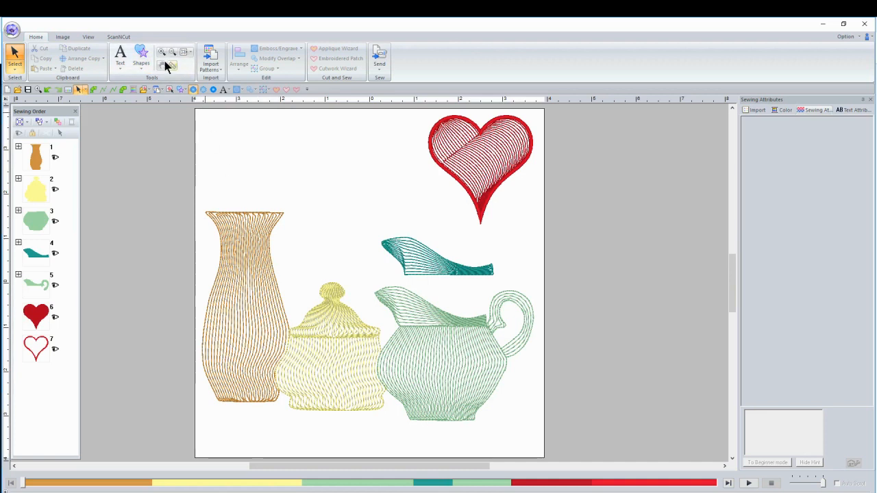
{"action": "left_click", "coordinate": [262, 348]}
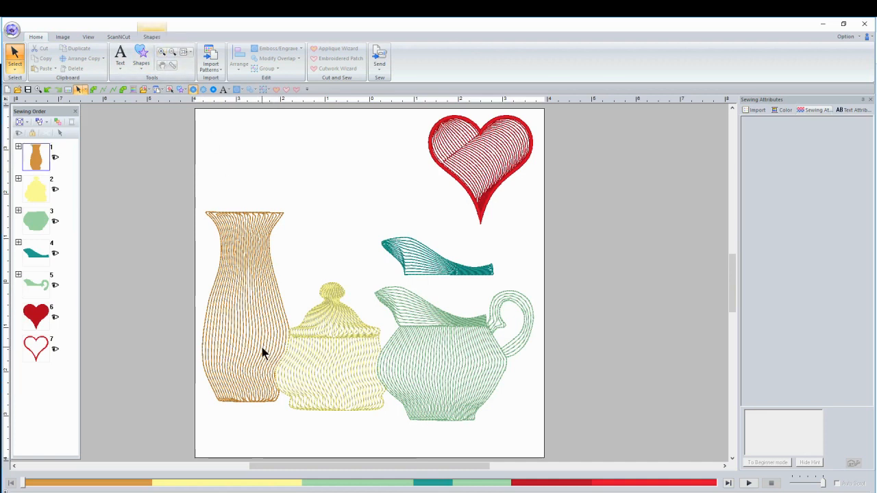
{"action": "right_click", "coordinate": [238, 235]}
{"action": "left_click", "coordinate": [344, 214]}
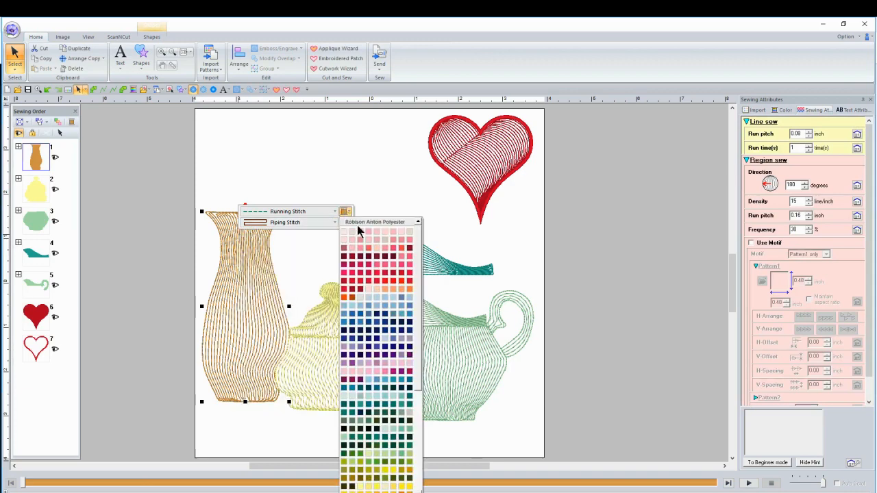
{"action": "left_click", "coordinate": [346, 280]}
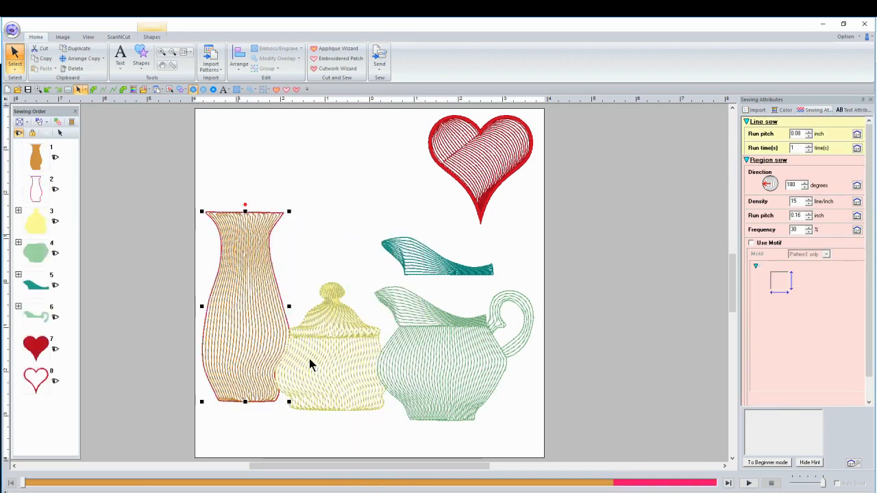
Step: Nudge the outline point on the far-left bulge of the yellow sugar bowl's body slightly outward with Select Point
{"action": "left_click", "coordinate": [162, 55]}
{"action": "left_click_drag", "start_coordinate": [253, 276], "coordinate": [419, 440]}
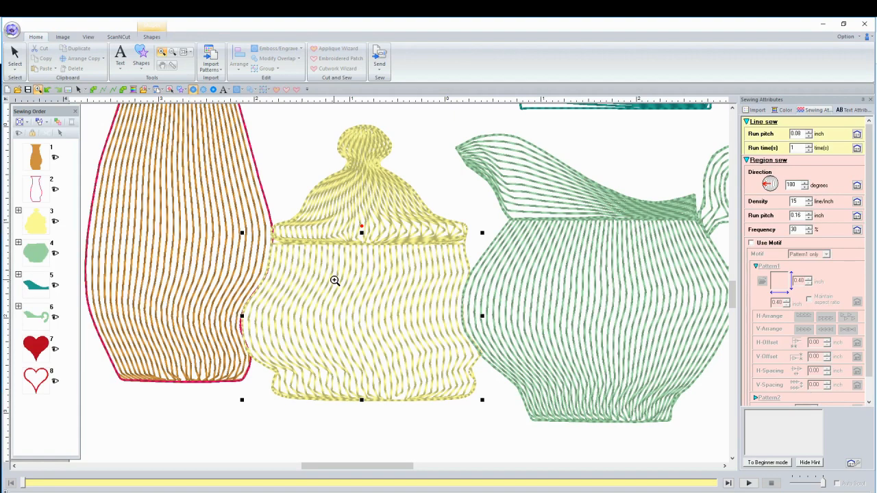
{"action": "left_click", "coordinate": [292, 156]}
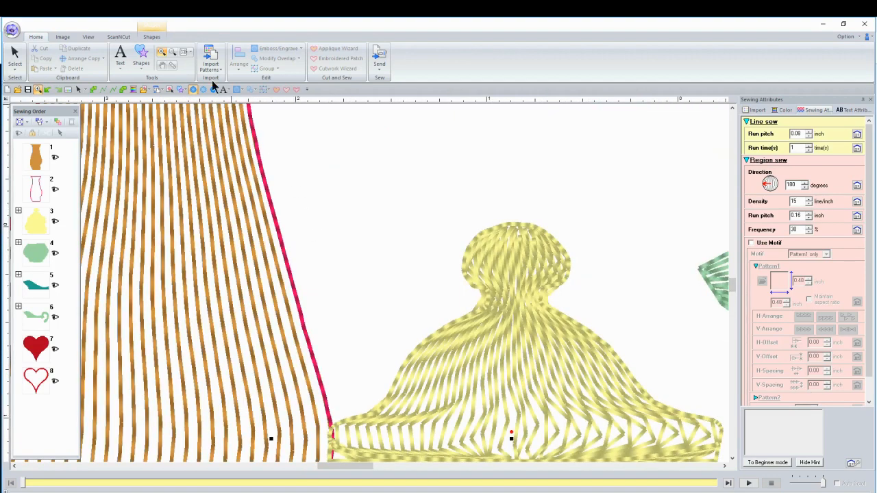
{"action": "left_click", "coordinate": [411, 362]}
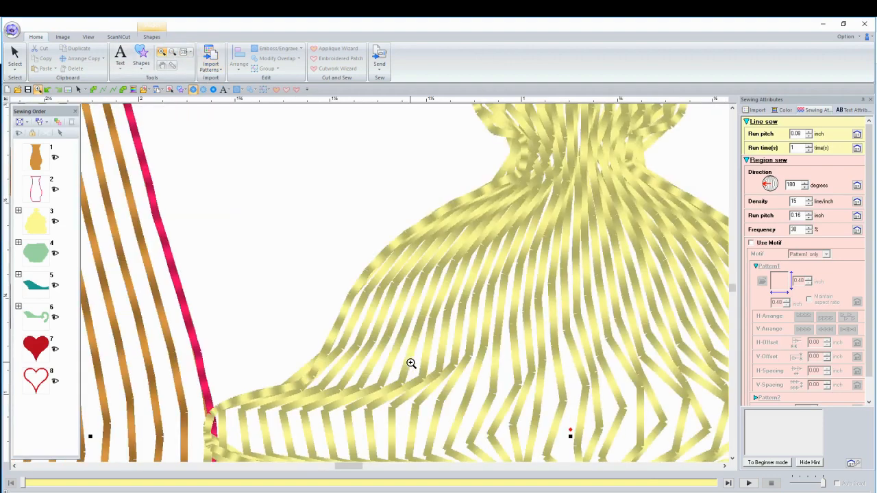
{"action": "left_click", "coordinate": [172, 53]}
{"action": "left_click", "coordinate": [341, 249]}
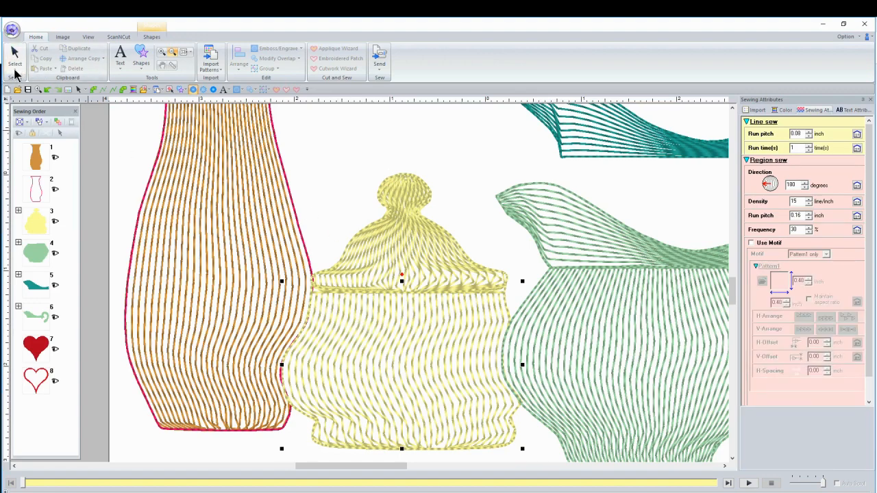
{"action": "left_click", "coordinate": [14, 67]}
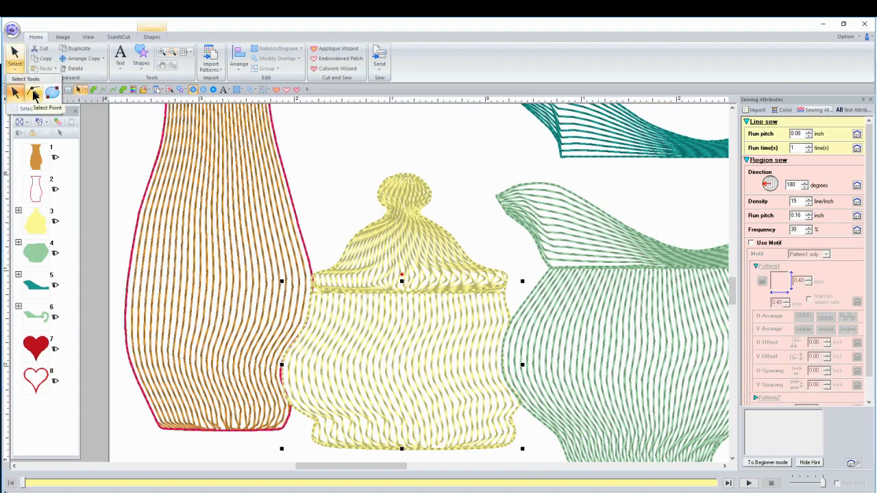
{"action": "left_click", "coordinate": [35, 93]}
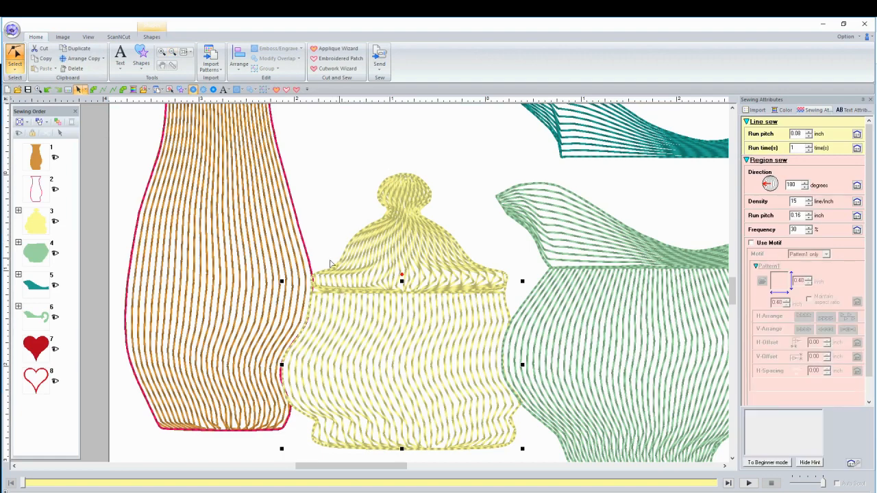
{"action": "left_click", "coordinate": [285, 360]}
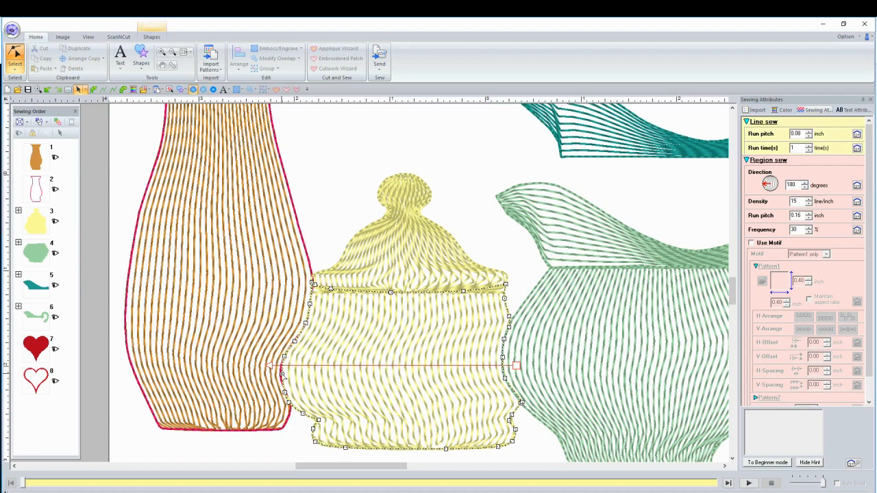
{"action": "left_click", "coordinate": [281, 373]}
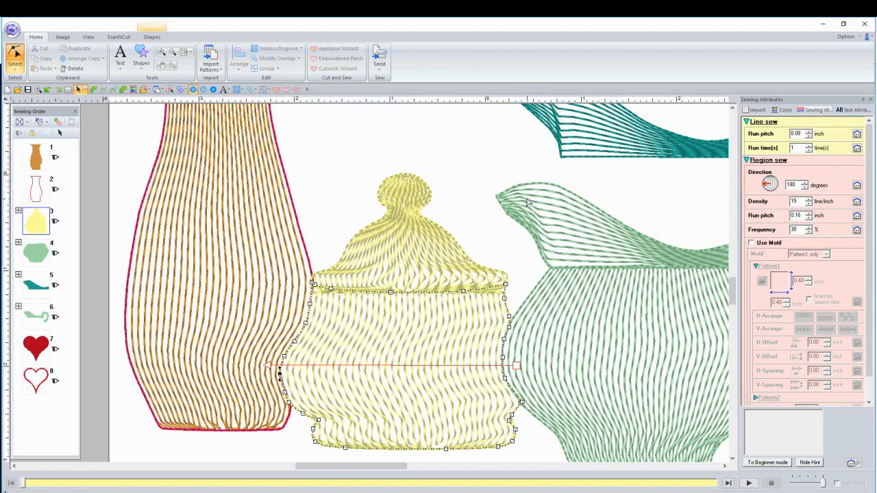
Step: Give the yellow sugar bowl body's running-stitch outline a dark blue thread colour
{"action": "left_click", "coordinate": [17, 56]}
{"action": "left_click", "coordinate": [19, 93]}
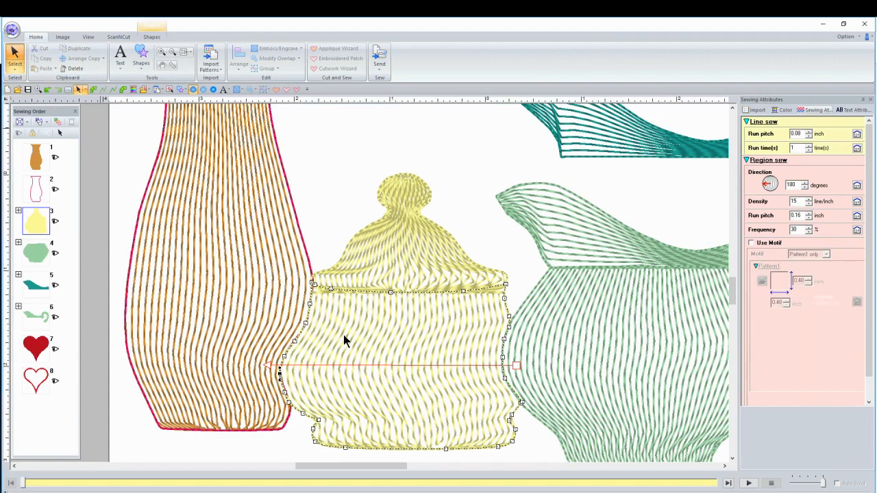
{"action": "left_click", "coordinate": [343, 334]}
{"action": "right_click", "coordinate": [344, 335]}
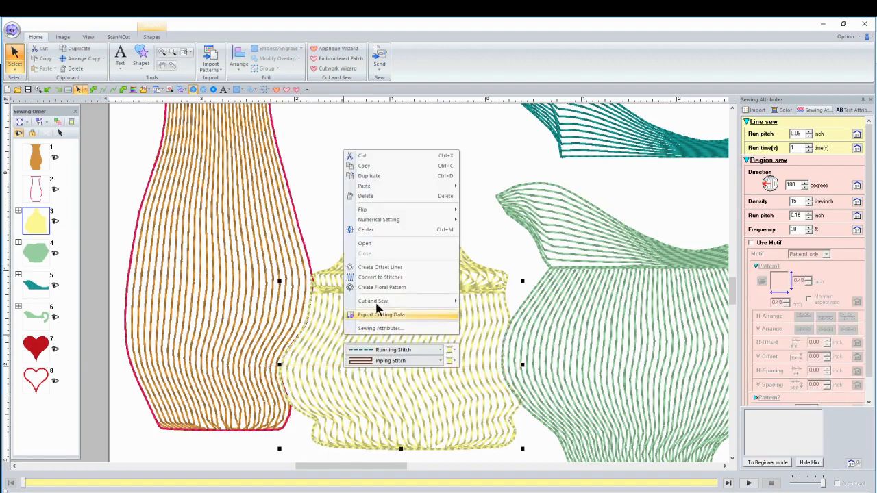
{"action": "left_click", "coordinate": [449, 352]}
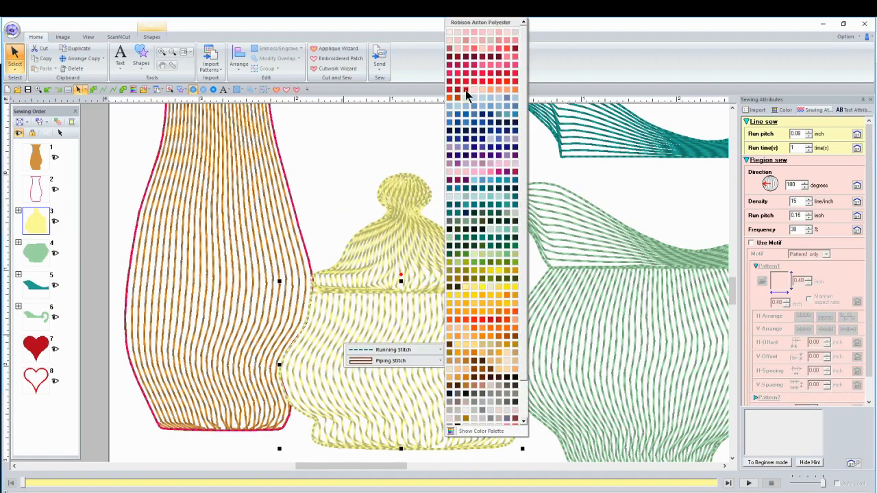
{"action": "left_click", "coordinate": [458, 120]}
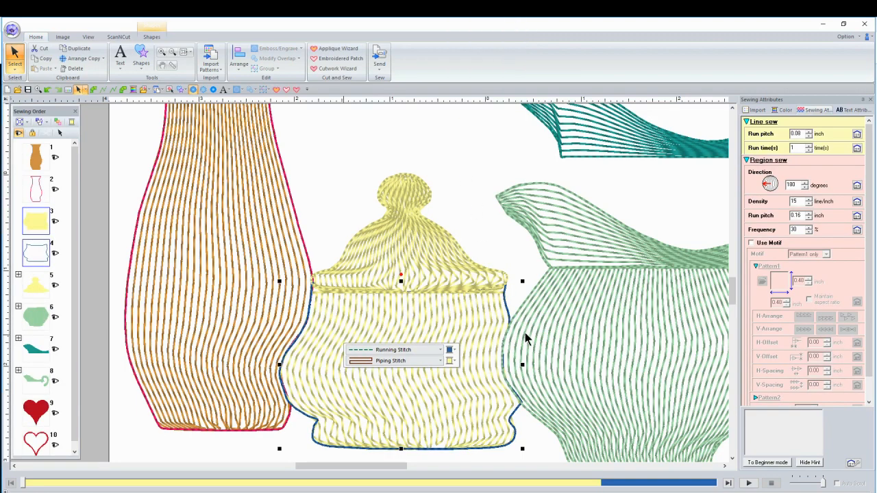
Step: Give the green creamer body's running-stitch outline a crimson thread colour and deselect it
{"action": "left_click", "coordinate": [576, 317]}
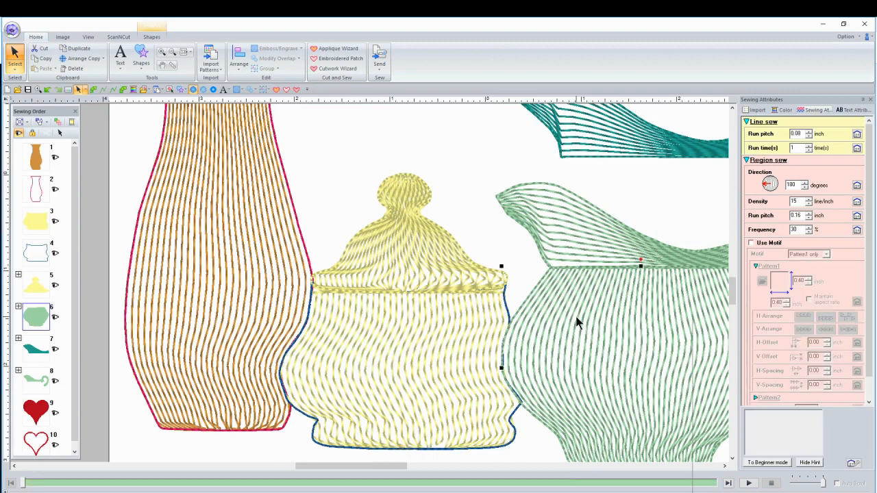
{"action": "right_click", "coordinate": [577, 317]}
{"action": "left_click", "coordinate": [680, 294]}
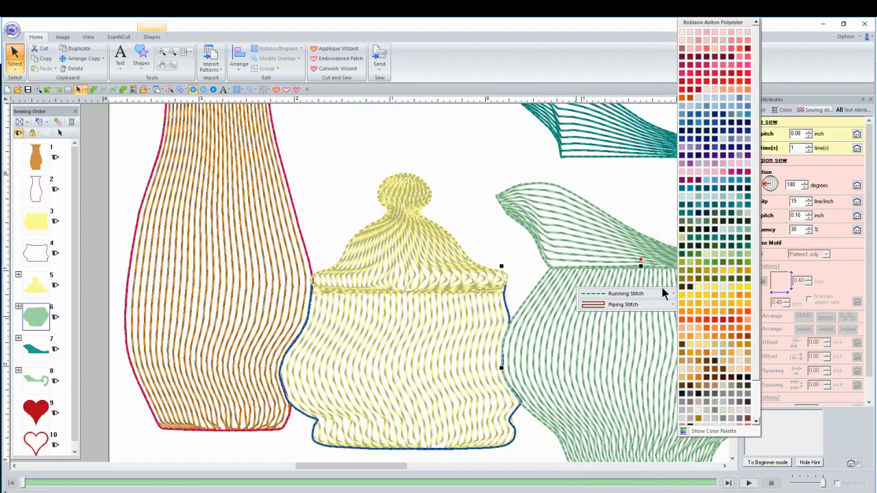
{"action": "left_click", "coordinate": [684, 73]}
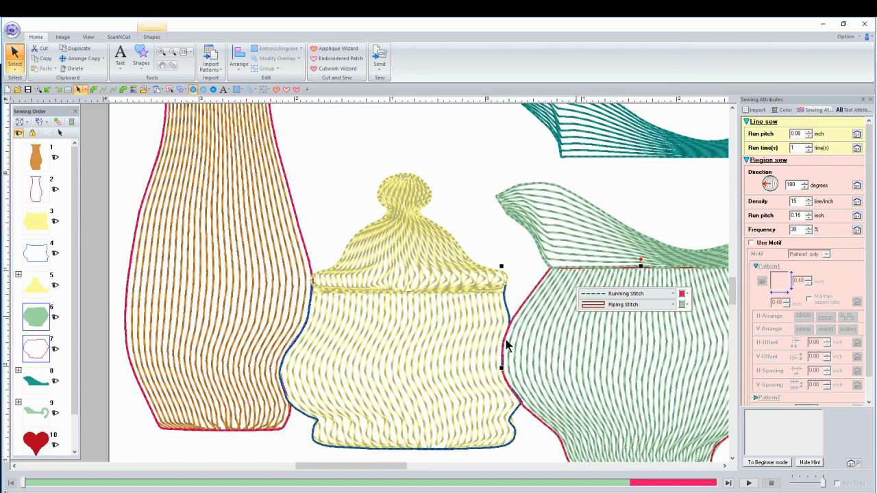
{"action": "left_click", "coordinate": [490, 253]}
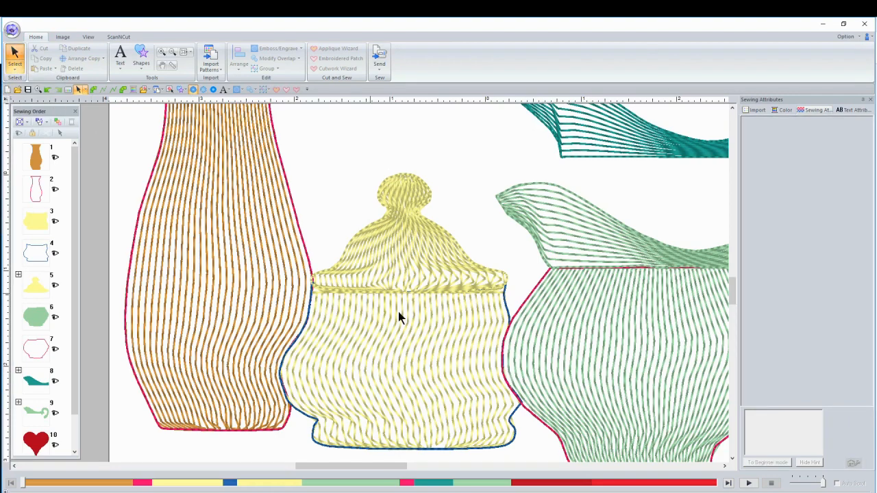
Step: Review the piping stitch's region sewing attributes for the sugar bowl's body
{"action": "left_click", "coordinate": [432, 336]}
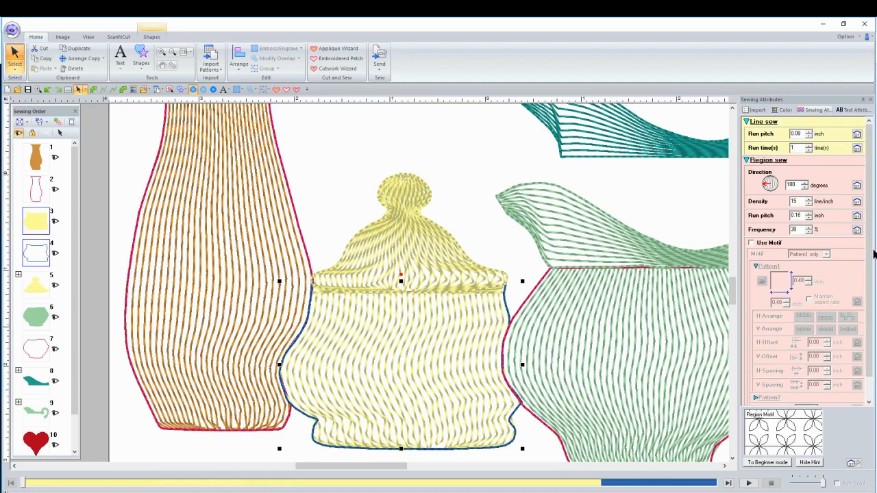
{"action": "scroll", "coordinate": [873, 315], "scroll_direction": "down", "scroll_amount": 1}
{"action": "scroll", "coordinate": [869, 274], "scroll_direction": "up", "scroll_amount": 1}
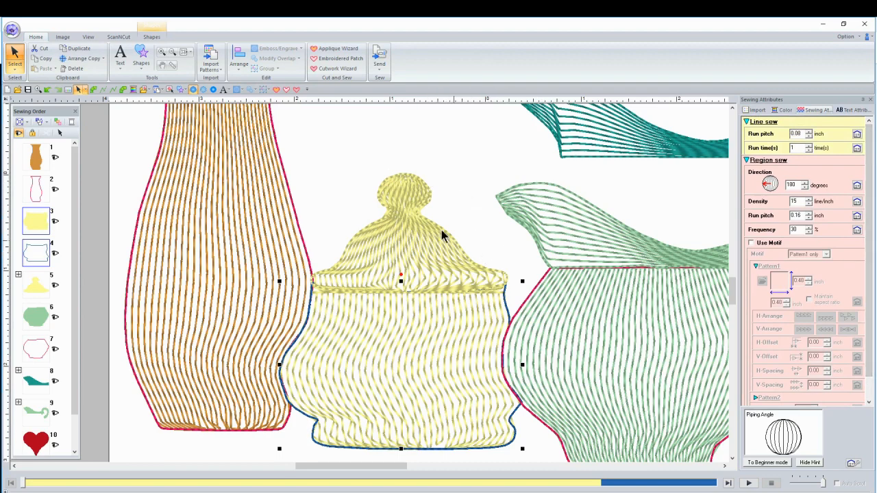
{"action": "left_click", "coordinate": [183, 53]}
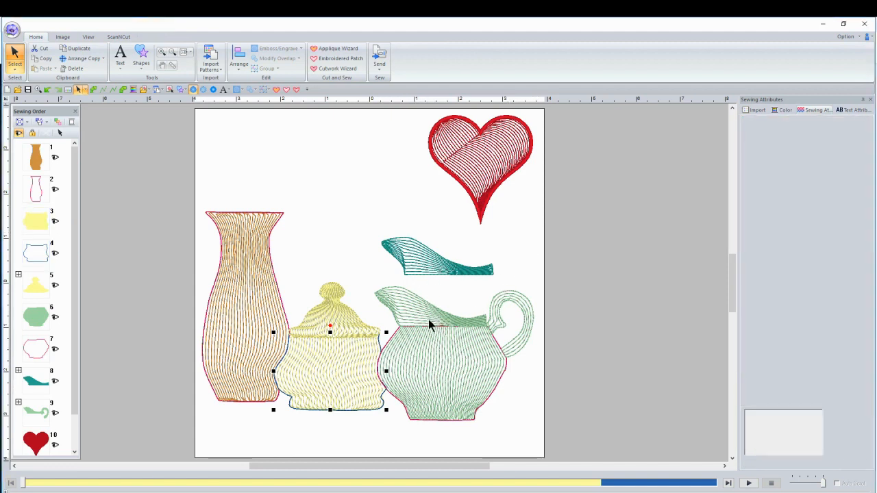
Step: Examine the teal spout piece and the outline shape tools, including the closed curve tool
{"action": "left_click", "coordinate": [413, 255]}
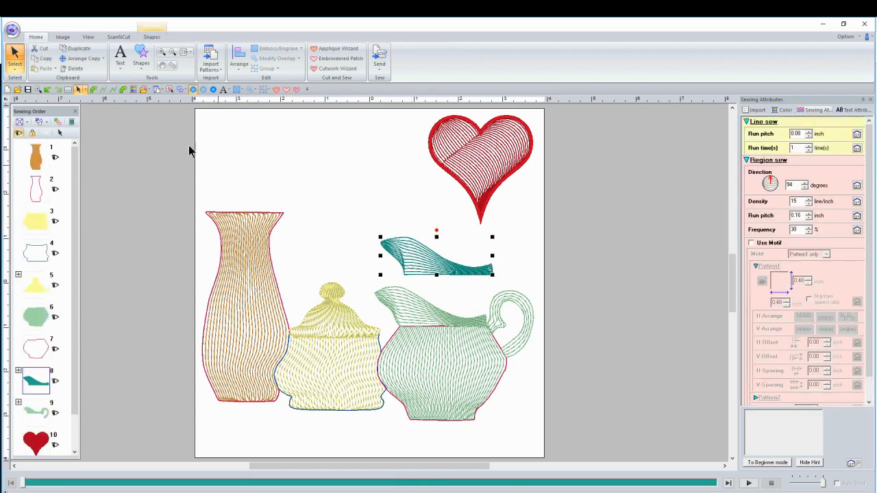
{"action": "left_click", "coordinate": [142, 58]}
{"action": "left_click", "coordinate": [157, 94]}
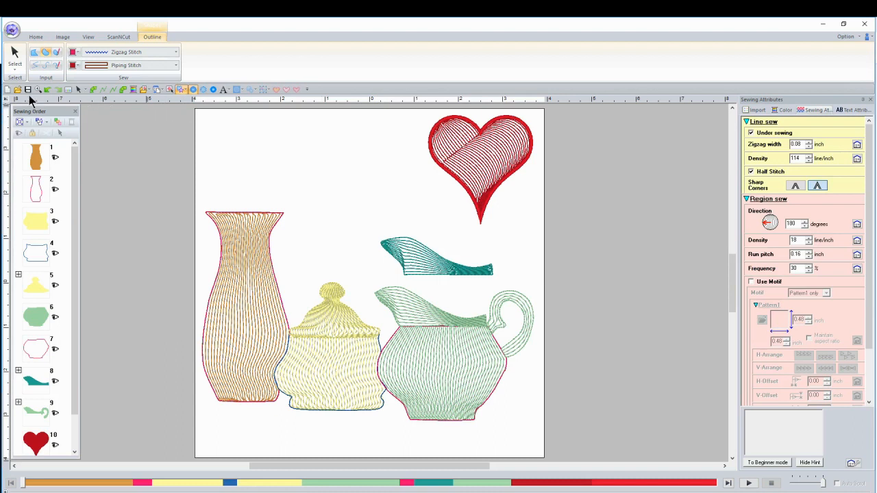
{"action": "left_click", "coordinate": [16, 63]}
{"action": "left_click", "coordinate": [183, 143]}
{"action": "left_click", "coordinate": [36, 35]}
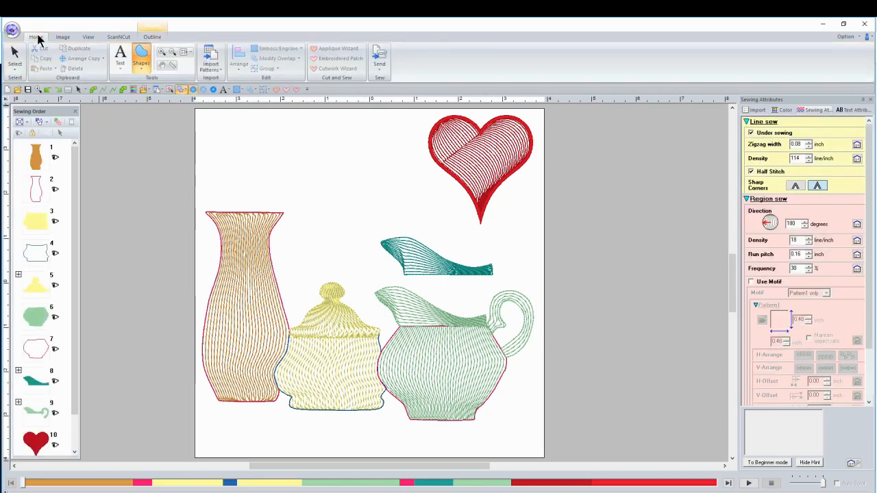
{"action": "left_click", "coordinate": [141, 62]}
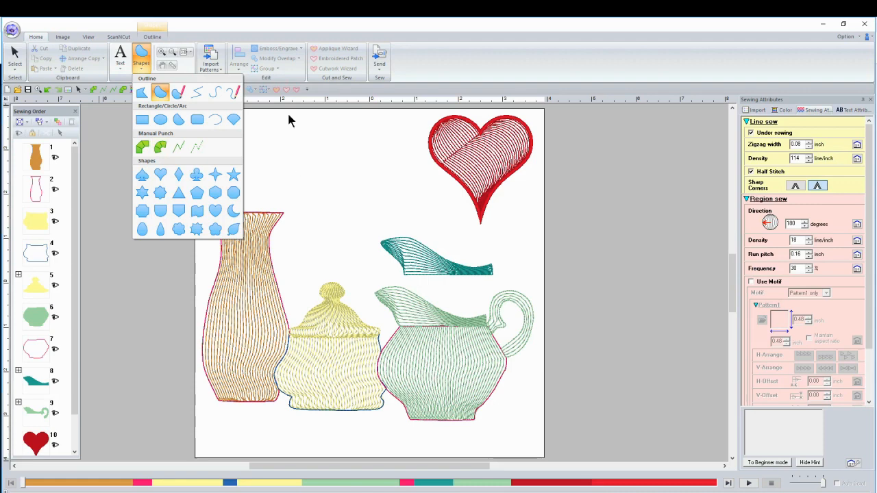
{"action": "left_click", "coordinate": [482, 53]}
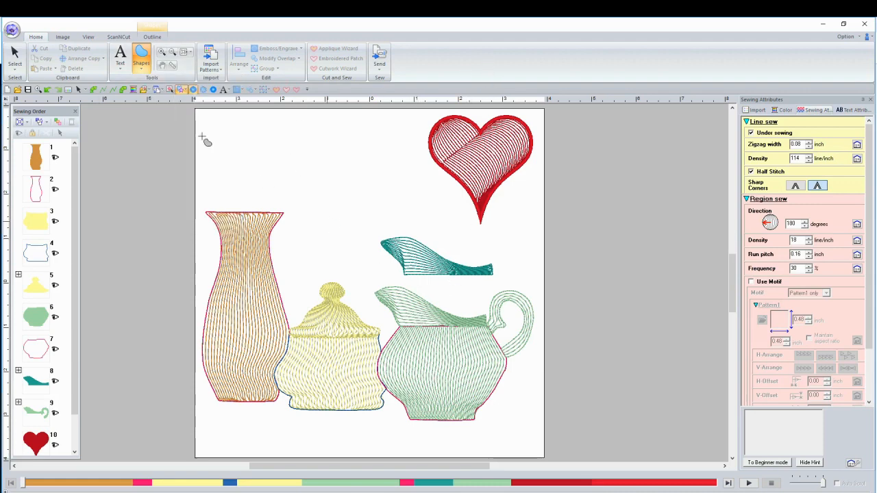
Step: Examine the outline points and stitch direction lines of the green creamer's spout up close, and deselect it
{"action": "left_click", "coordinate": [161, 52]}
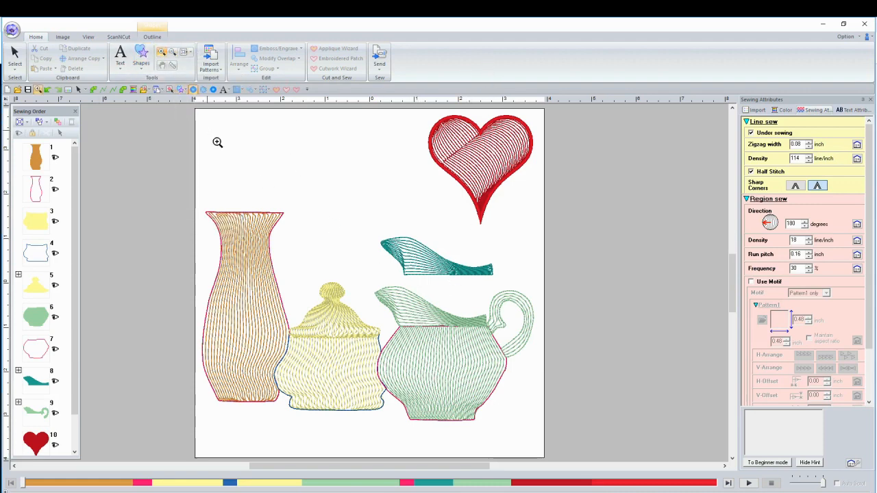
{"action": "mouse_move", "coordinate": [197, 195]}
{"action": "left_mouse_down"}
{"action": "mouse_move", "coordinate": [320, 204]}
{"action": "mouse_move", "coordinate": [529, 368]}
{"action": "mouse_move", "coordinate": [541, 442]}
{"action": "left_mouse_up"}
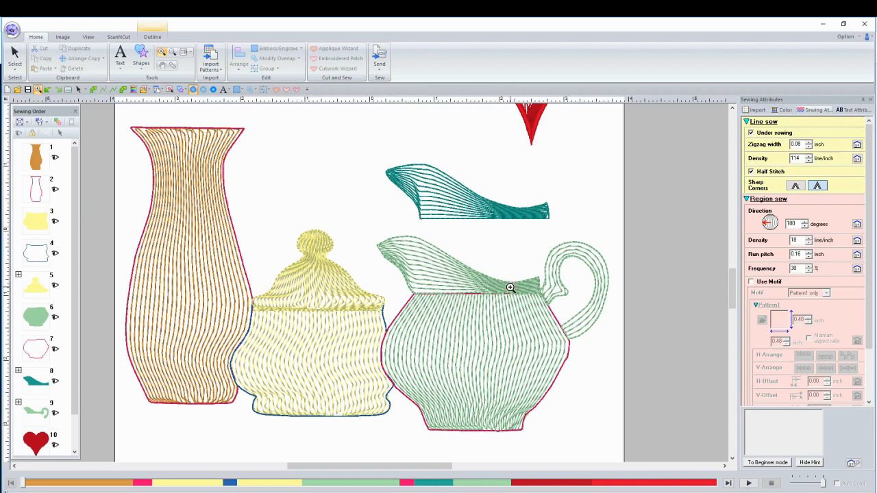
{"action": "left_click", "coordinate": [14, 55]}
{"action": "left_click", "coordinate": [132, 111]}
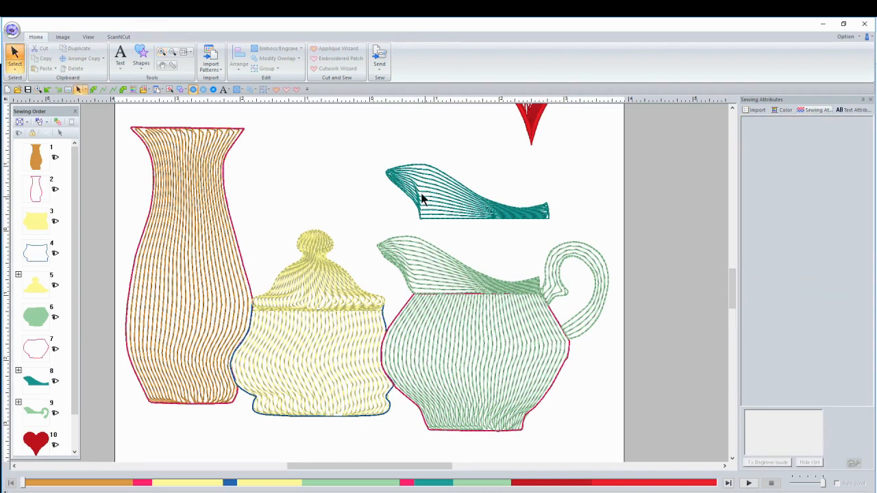
{"action": "left_click", "coordinate": [434, 277]}
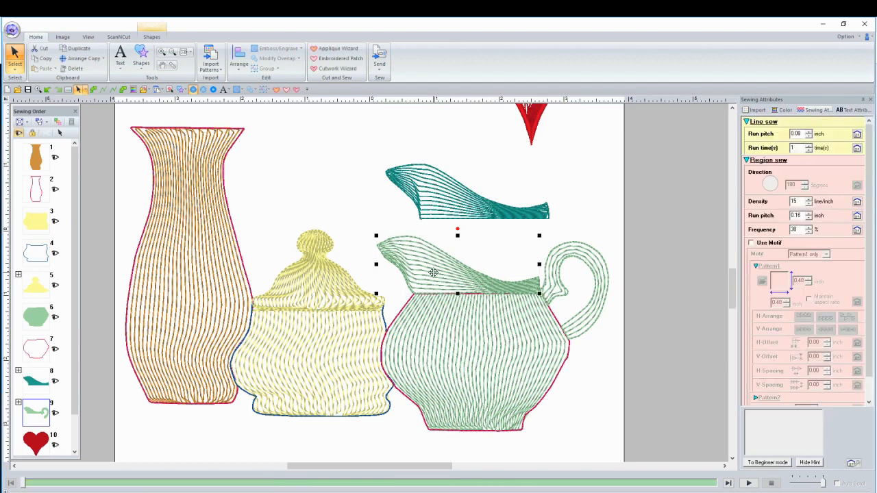
{"action": "left_click", "coordinate": [15, 69]}
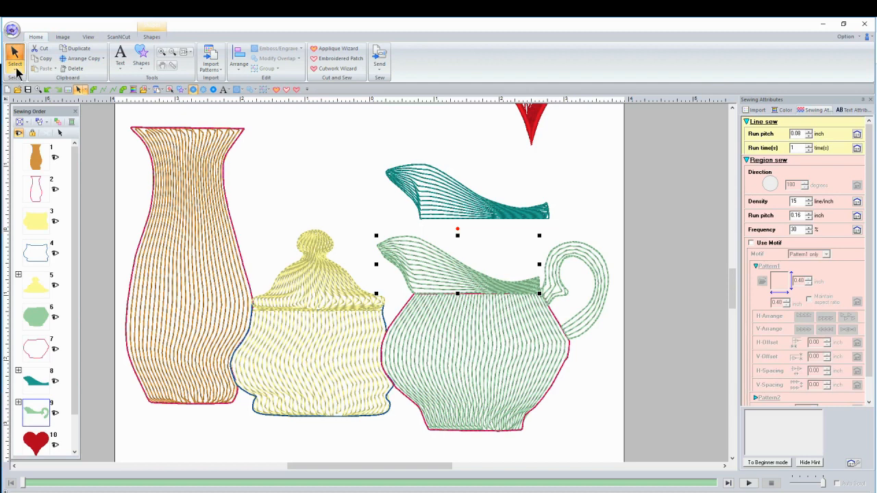
{"action": "left_click", "coordinate": [15, 65]}
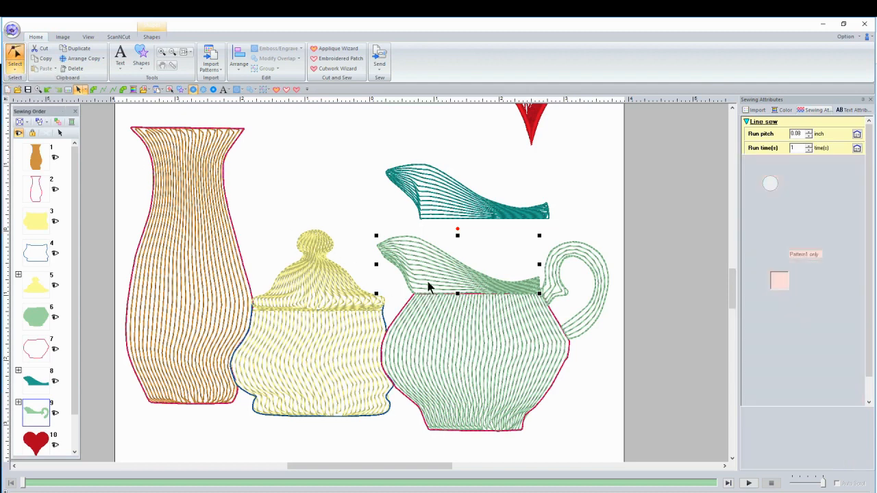
{"action": "left_click", "coordinate": [419, 259]}
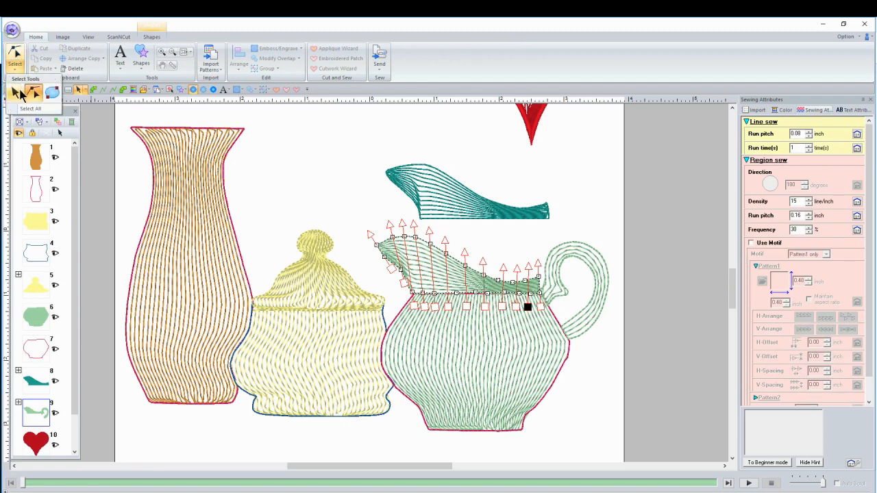
{"action": "left_click", "coordinate": [515, 280]}
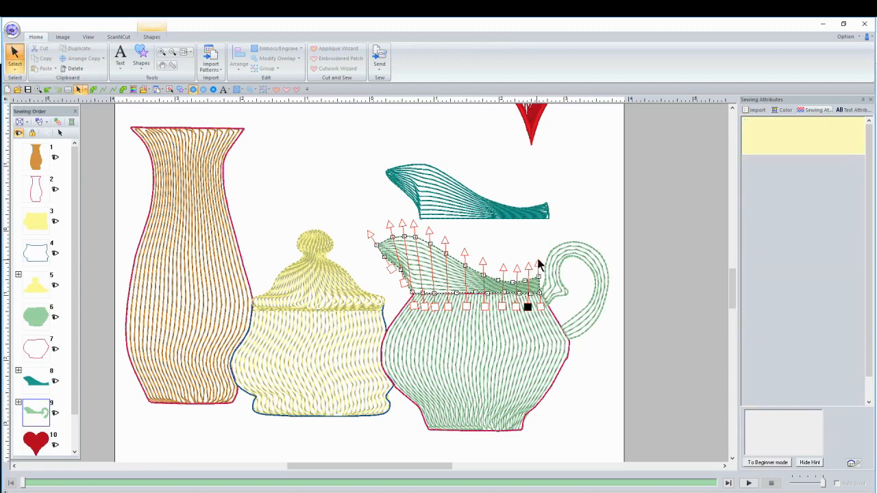
{"action": "left_click", "coordinate": [598, 220]}
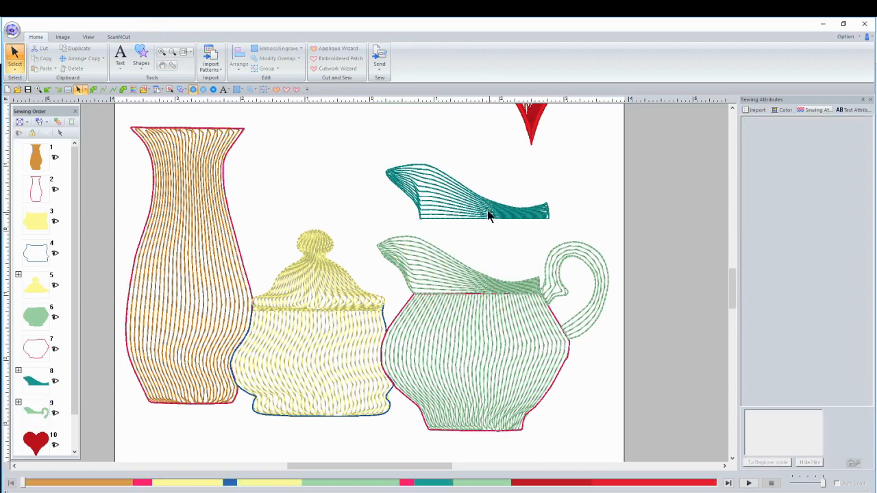
Step: Change the piping stitch direction of the separate teal spout piece to 300 degrees
{"action": "left_click", "coordinate": [432, 198]}
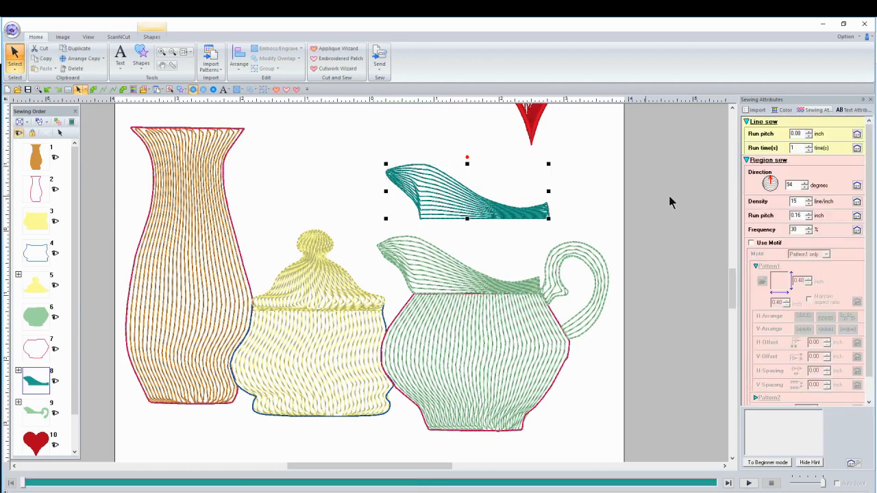
{"action": "left_click", "coordinate": [773, 180]}
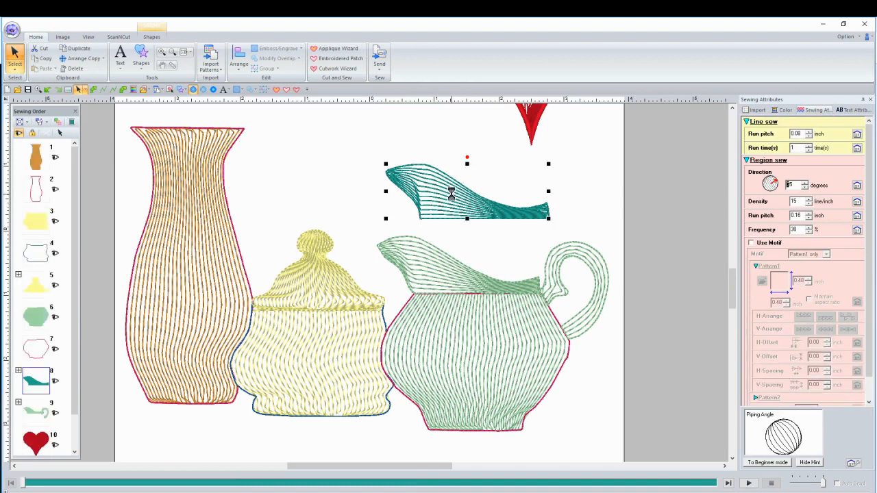
{"action": "left_click", "coordinate": [778, 184]}
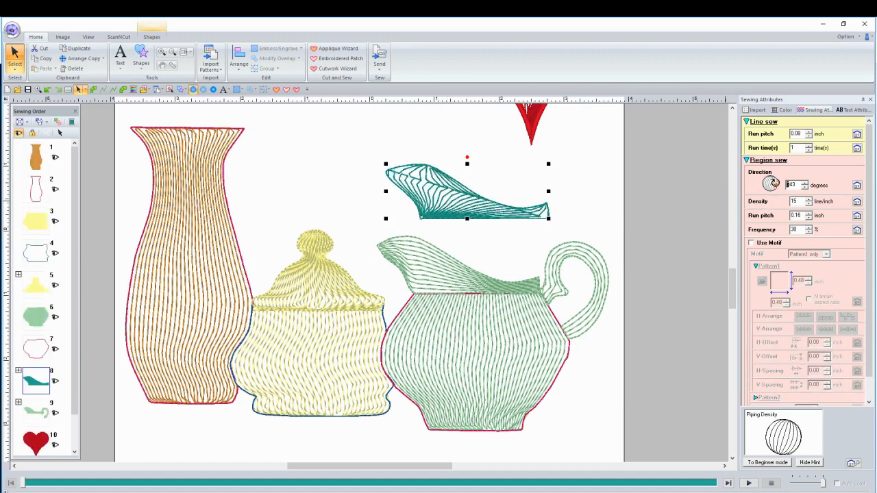
{"action": "left_click", "coordinate": [771, 178]}
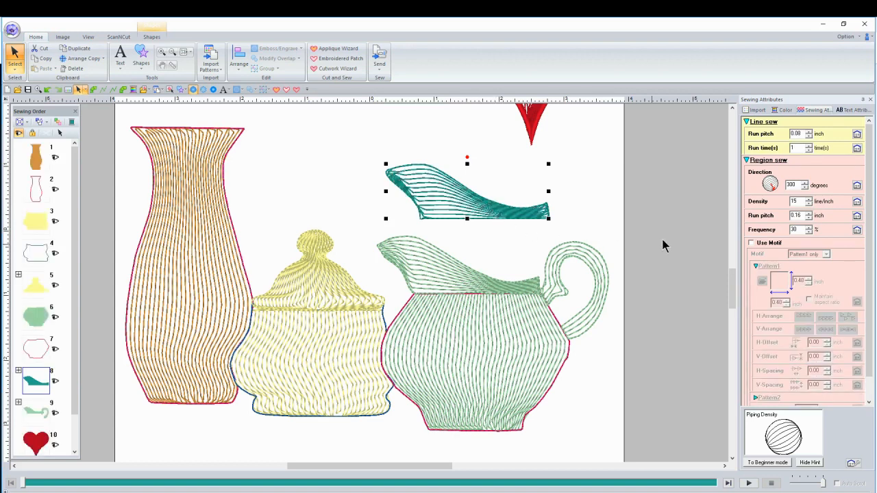
{"action": "left_click", "coordinate": [141, 58]}
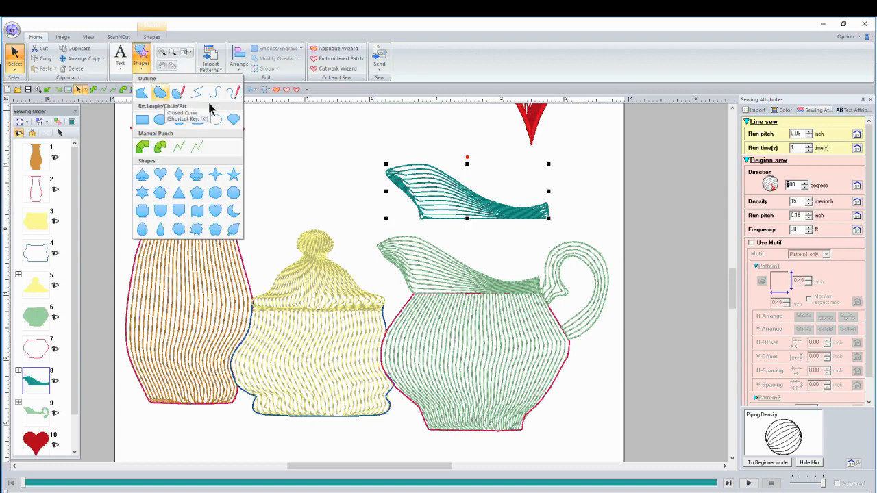
{"action": "left_click", "coordinate": [606, 195]}
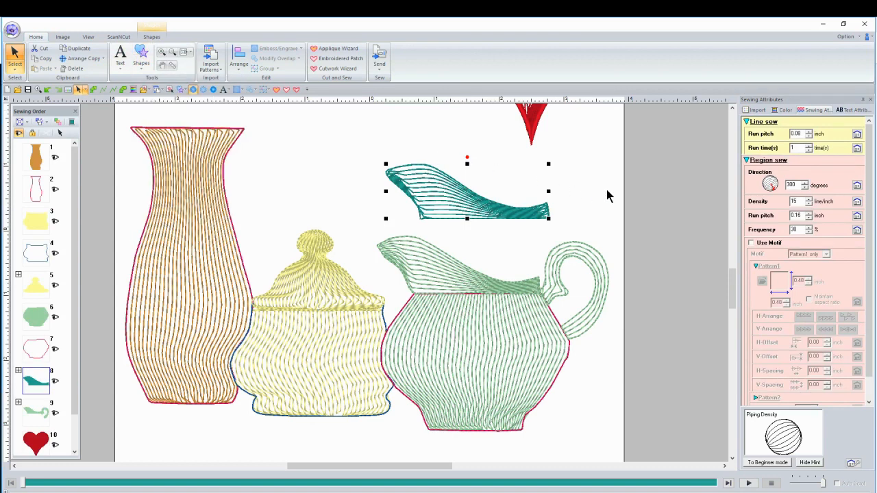
Step: Try a slanted piping direction on the yellow sugar bowl lid and turn it back to about 183 degrees
{"action": "left_click", "coordinate": [315, 268]}
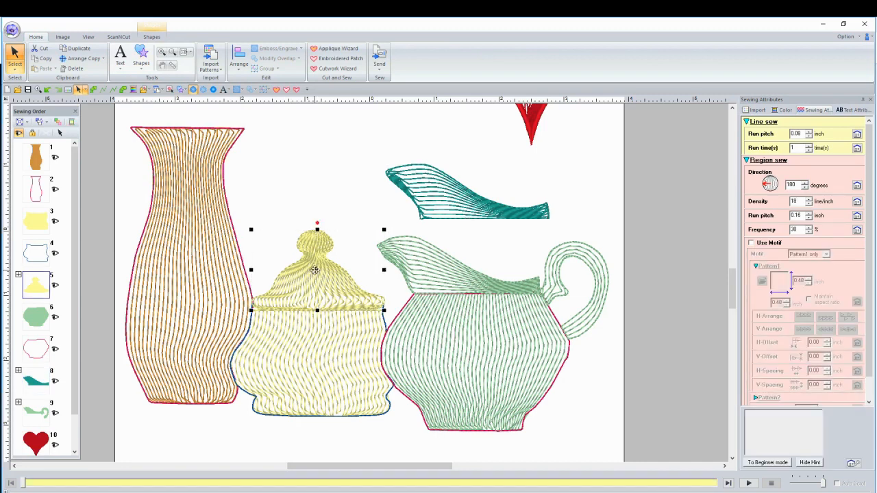
{"action": "left_click_drag", "start_coordinate": [763, 184], "coordinate": [767, 177]}
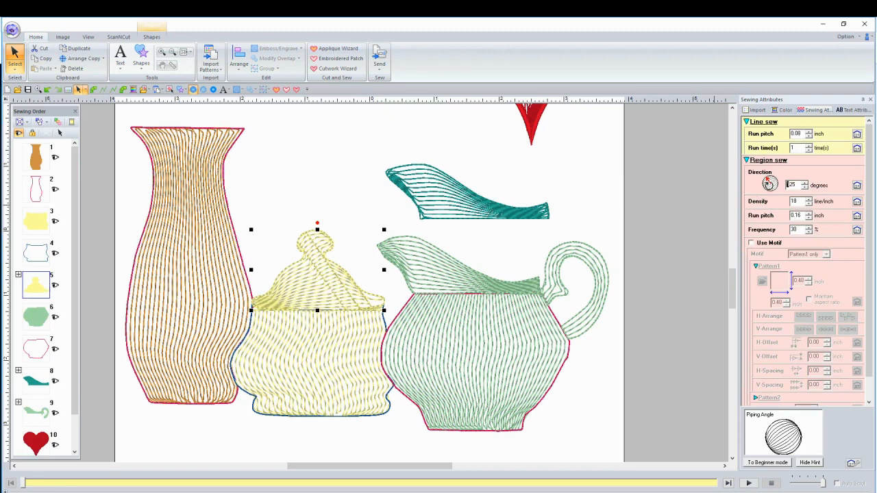
{"action": "left_click_drag", "start_coordinate": [769, 182], "coordinate": [762, 184]}
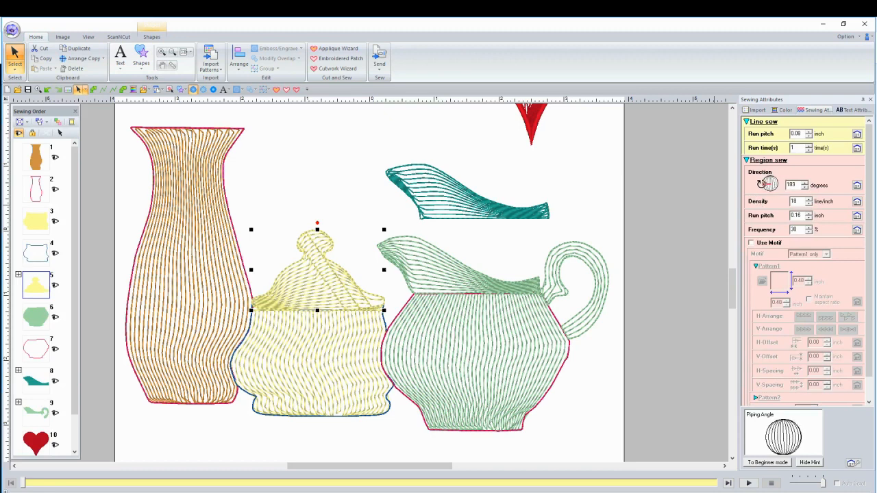
Step: Raise the piping stitch density of the green creamer's handle to 17 lines per inch
{"action": "left_click", "coordinate": [579, 255]}
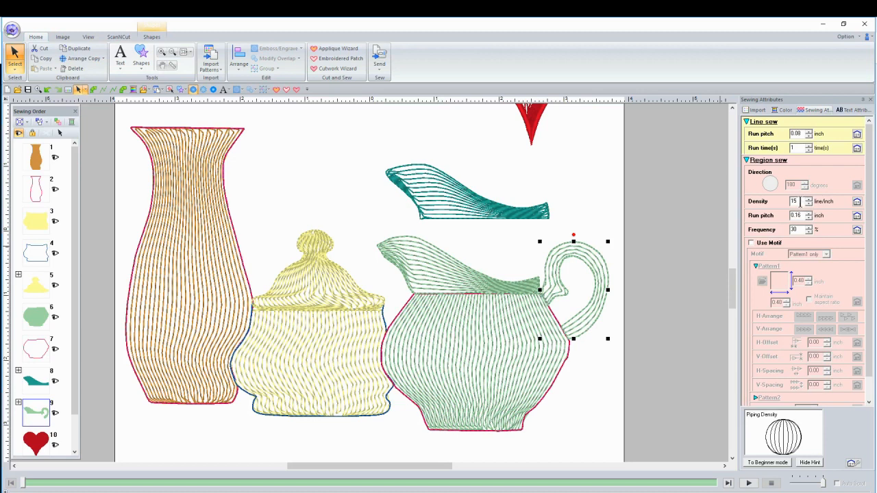
{"action": "left_click", "coordinate": [809, 199]}
{"action": "left_click", "coordinate": [808, 199]}
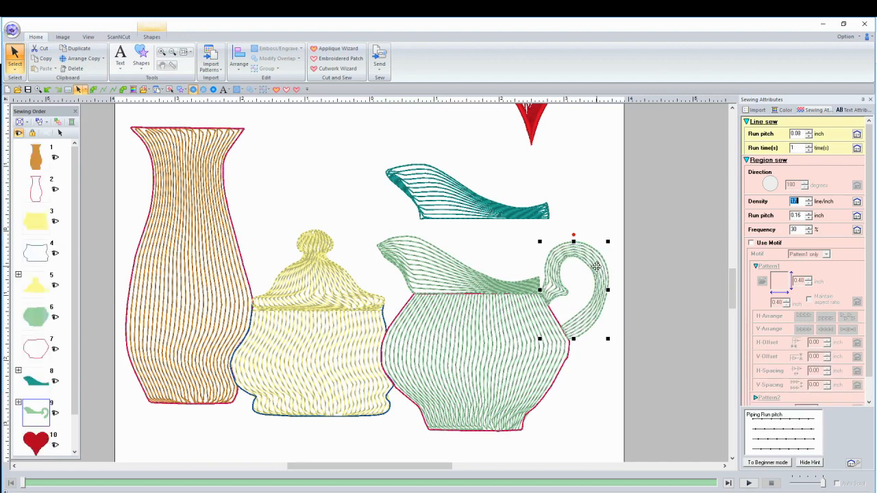
Step: Try a piping frequency of 20% on the creamer's handle and set it back to 30%
{"action": "left_click", "coordinate": [799, 230]}
{"action": "type", "text": "50"}
{"action": "key", "text": "Return"}
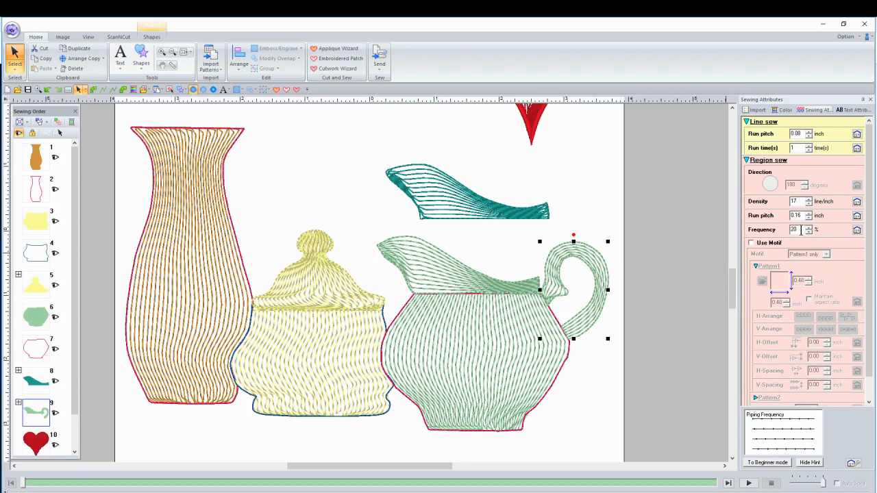
{"action": "left_click_drag", "start_coordinate": [801, 231], "coordinate": [782, 229]}
{"action": "type", "text": "30"}
{"action": "key", "text": "Return"}
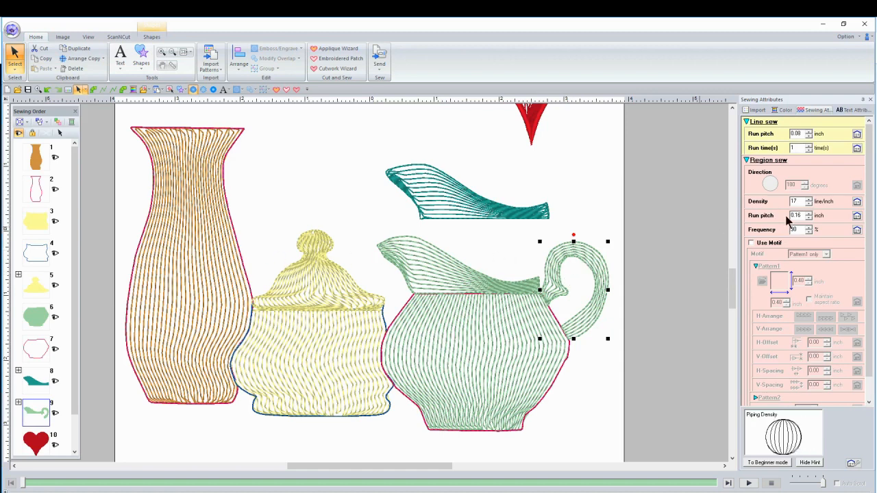
Step: Recolour the creamer body's running-stitch outline in the same light green as its piping fill
{"action": "scroll", "coordinate": [735, 286], "scroll_direction": "up", "scroll_amount": 1}
{"action": "scroll", "coordinate": [735, 286], "scroll_direction": "up", "scroll_amount": 1}
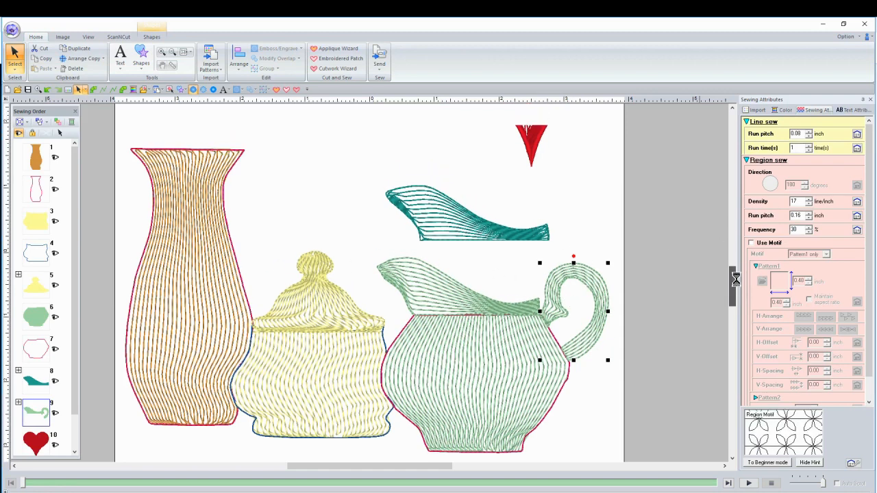
{"action": "left_click", "coordinate": [433, 362]}
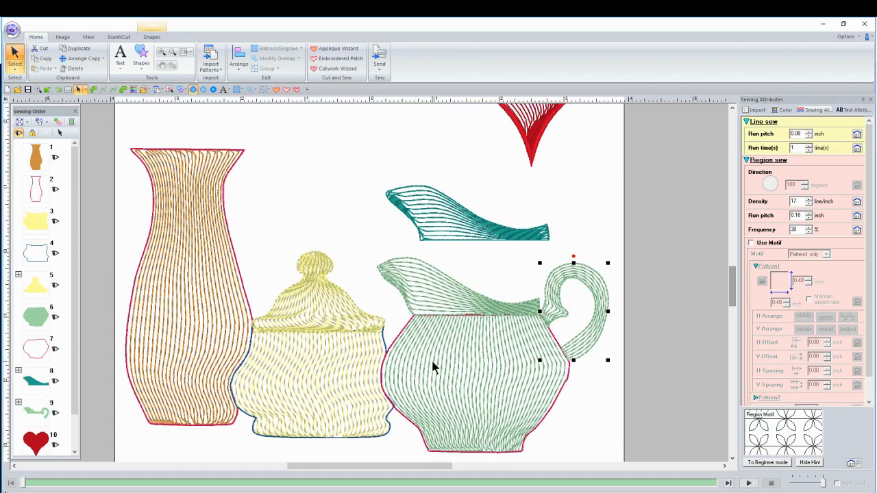
{"action": "right_click", "coordinate": [432, 361]}
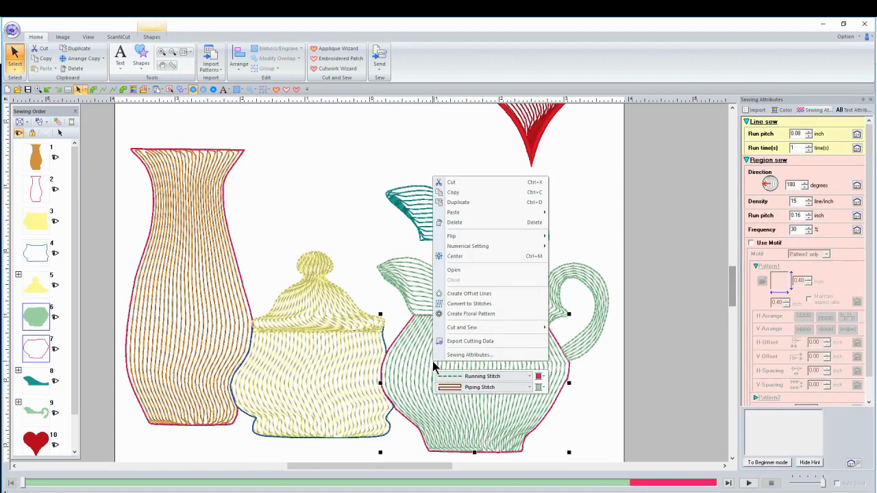
{"action": "left_click", "coordinate": [540, 381]}
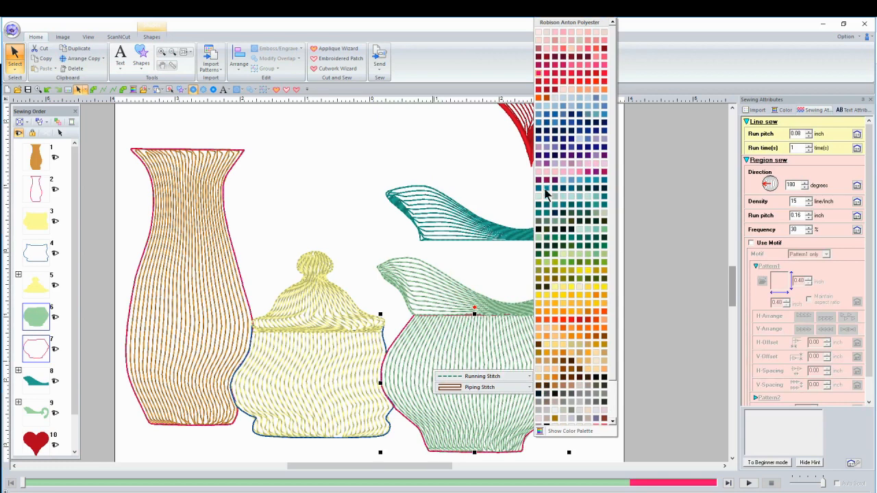
{"action": "left_click", "coordinate": [540, 237]}
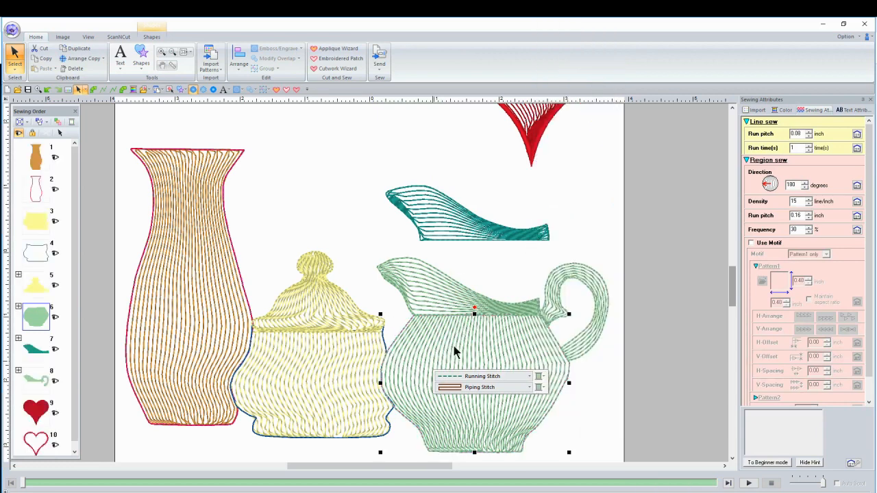
Step: Recolour the sugar bowl body's running-stitch outline in the same pale yellow as its piping fill
{"action": "right_click", "coordinate": [315, 363]}
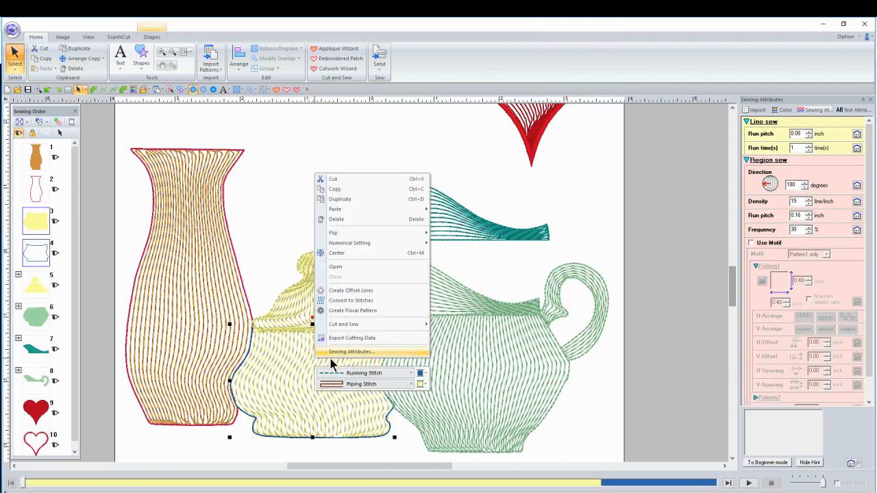
{"action": "left_click", "coordinate": [421, 384]}
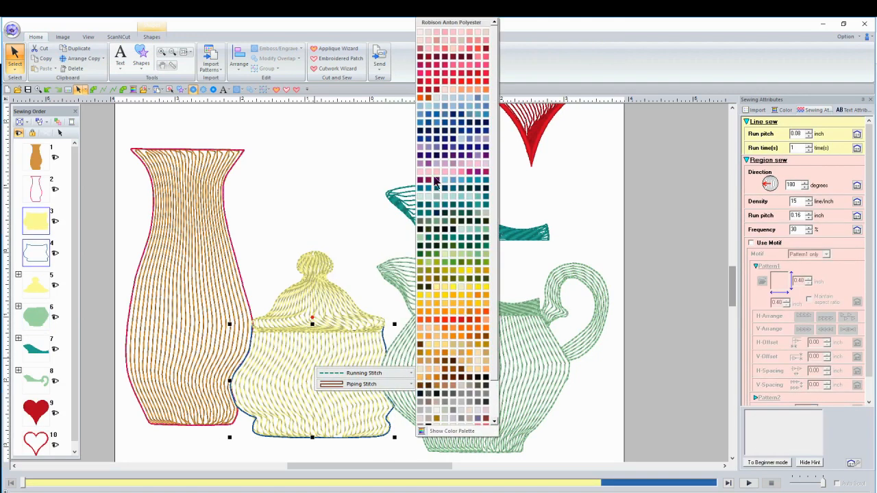
{"action": "left_click", "coordinate": [436, 285]}
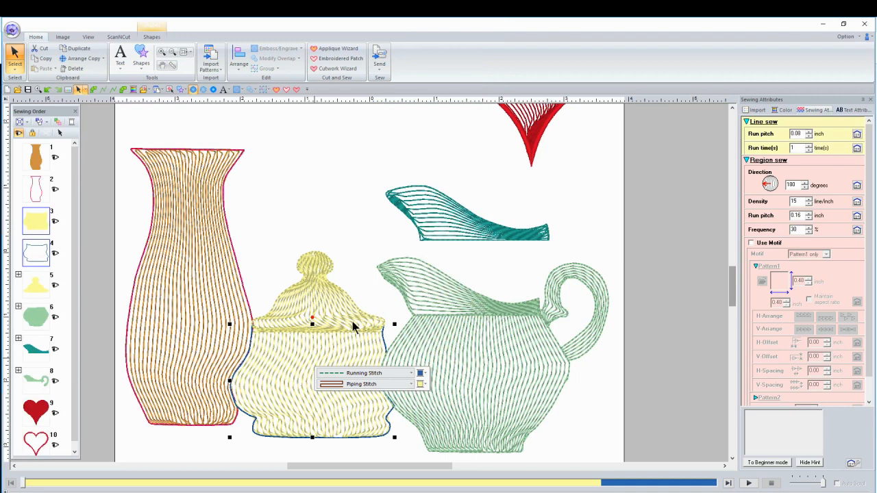
{"action": "left_click", "coordinate": [420, 373]}
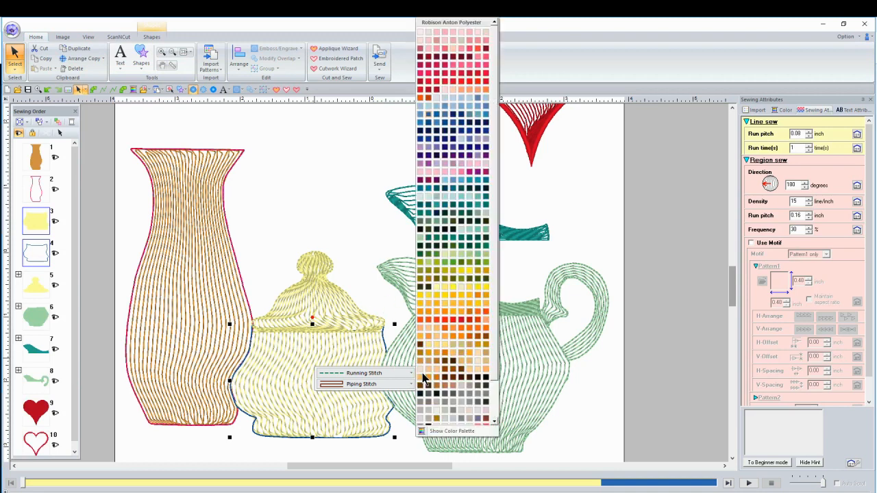
{"action": "left_click", "coordinate": [436, 287]}
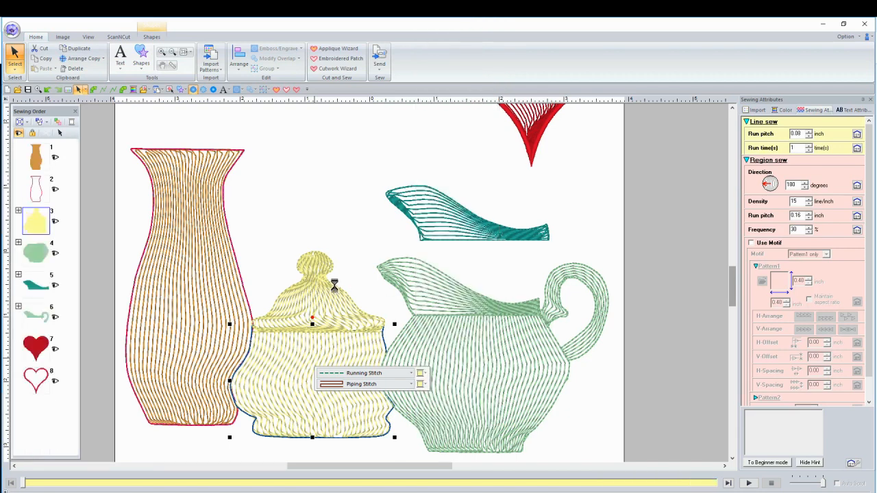
Step: Give both the vase's running-stitch outline and its piping fill the same dark golden-brown thread colour, and deselect the vase
{"action": "left_click", "coordinate": [212, 209]}
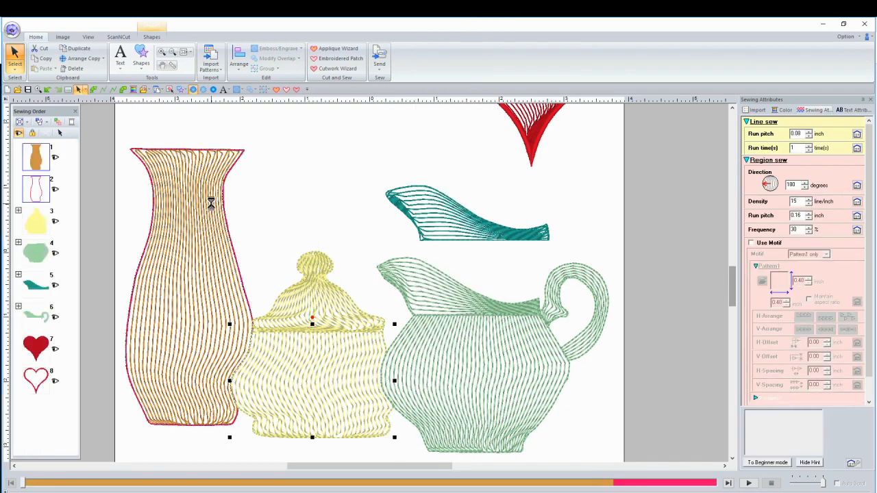
{"action": "right_click", "coordinate": [211, 202]}
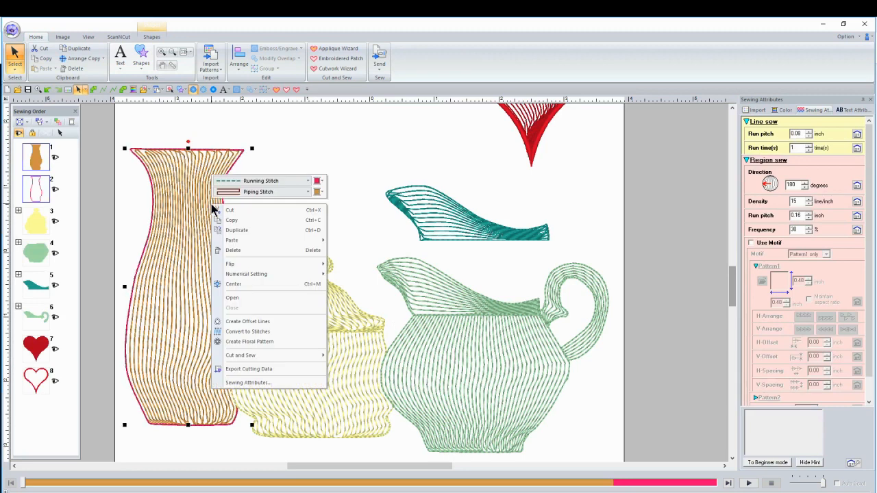
{"action": "left_click", "coordinate": [317, 182]}
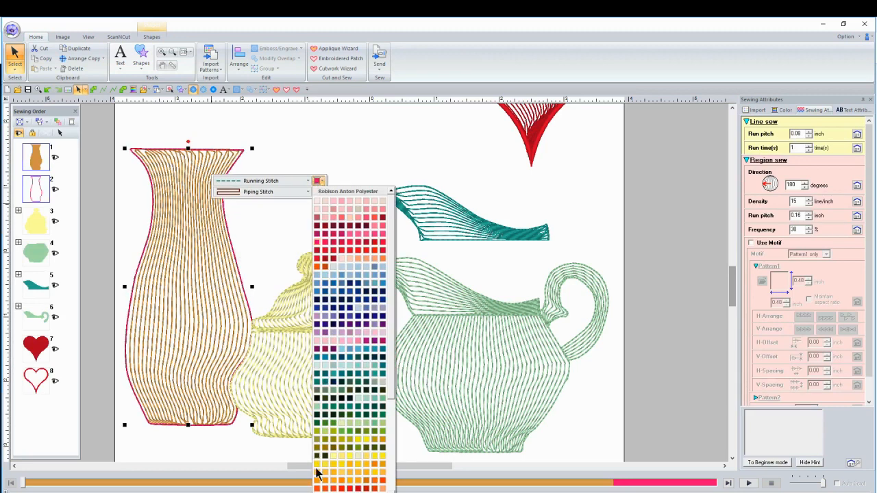
{"action": "left_click", "coordinate": [329, 455]}
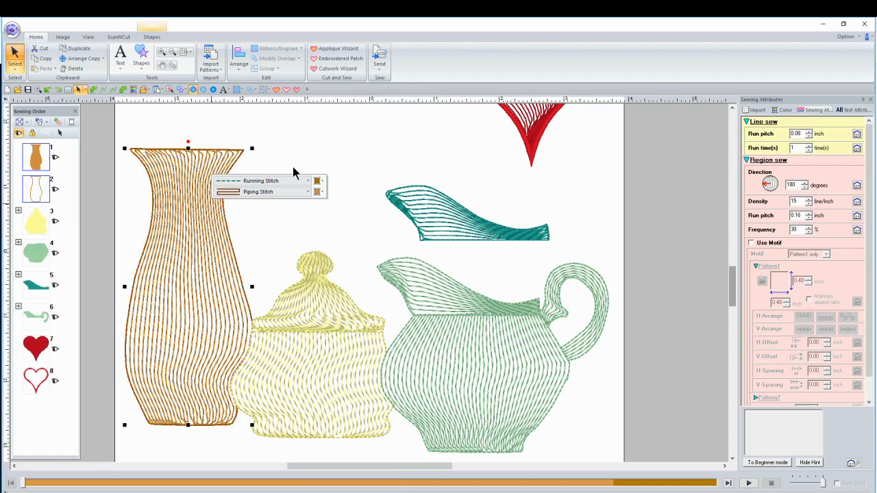
{"action": "left_click", "coordinate": [318, 192]}
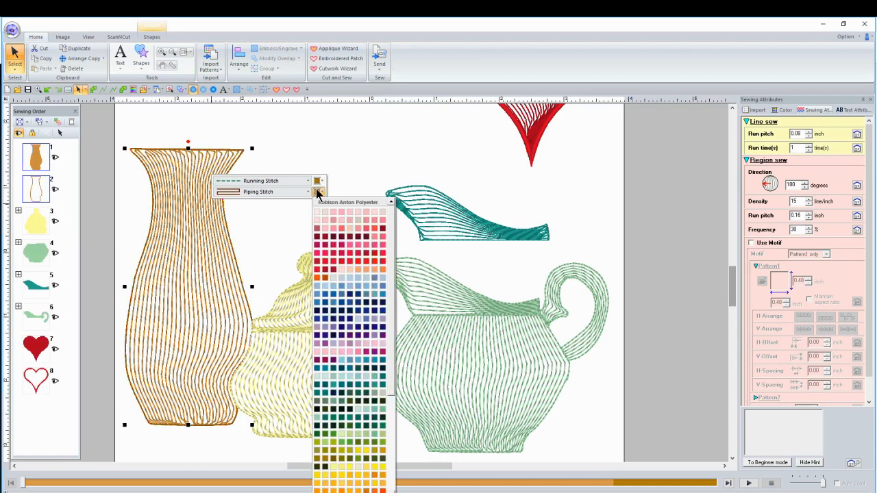
{"action": "left_click", "coordinate": [329, 457]}
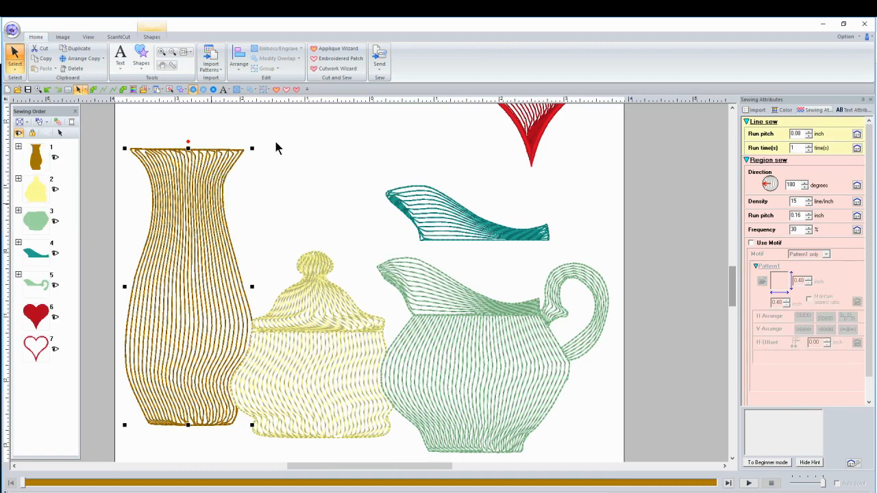
{"action": "left_click", "coordinate": [471, 144]}
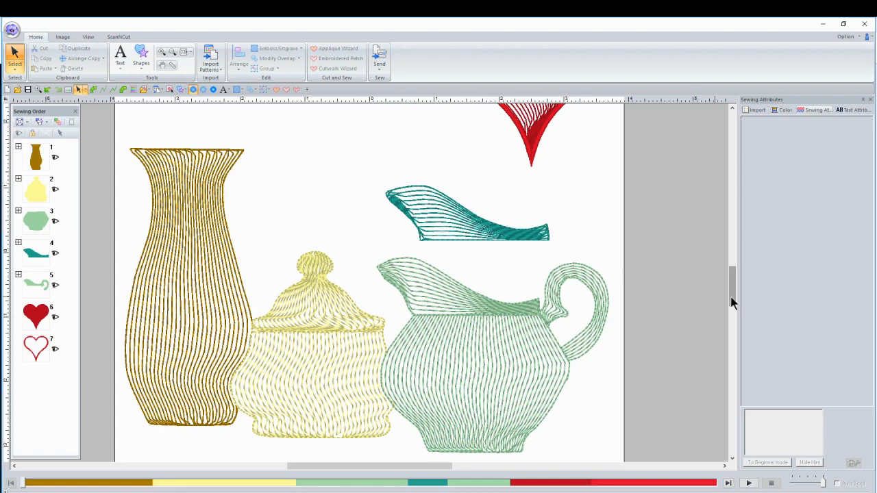
{"action": "left_click_drag", "start_coordinate": [732, 291], "coordinate": [732, 289]}
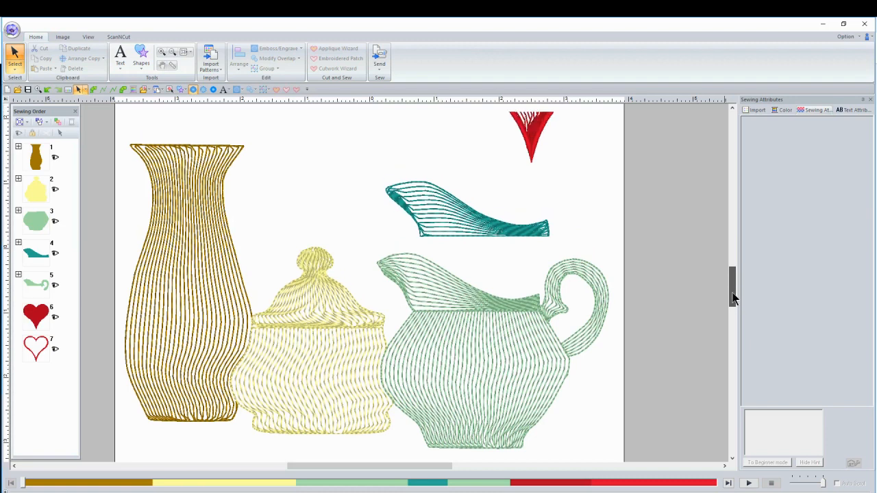